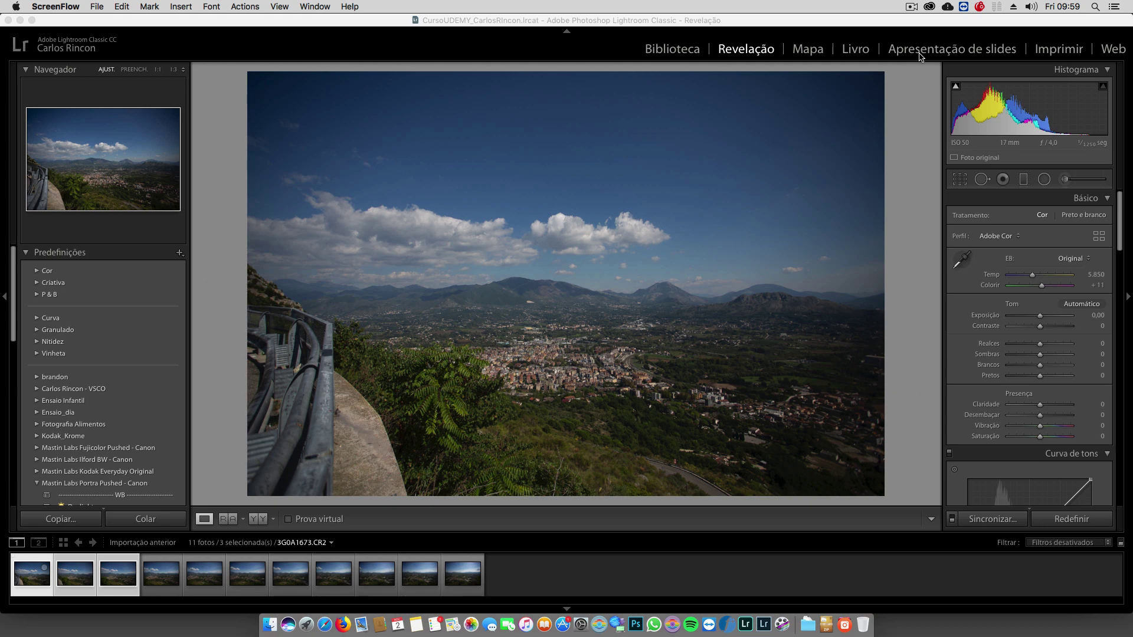
# Step: Start a Photo Merge of the three selected photos as a regular, non-HDR panorama
pyautogui.click(77, 562)
pyautogui.rightClick(78, 566)
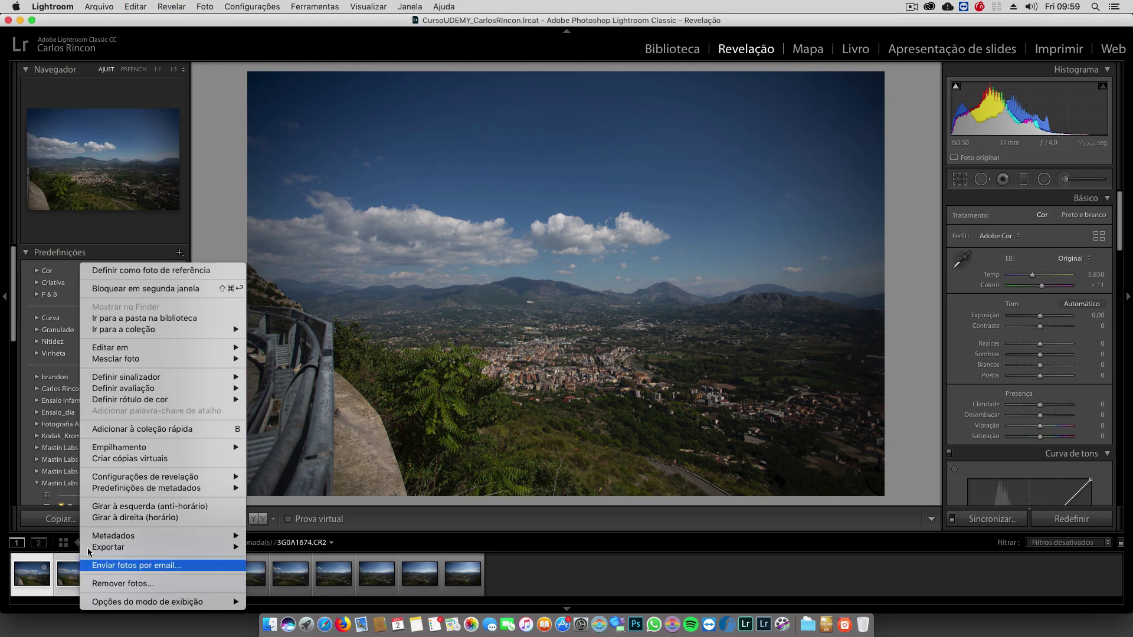
pyautogui.moveTo(133, 359)
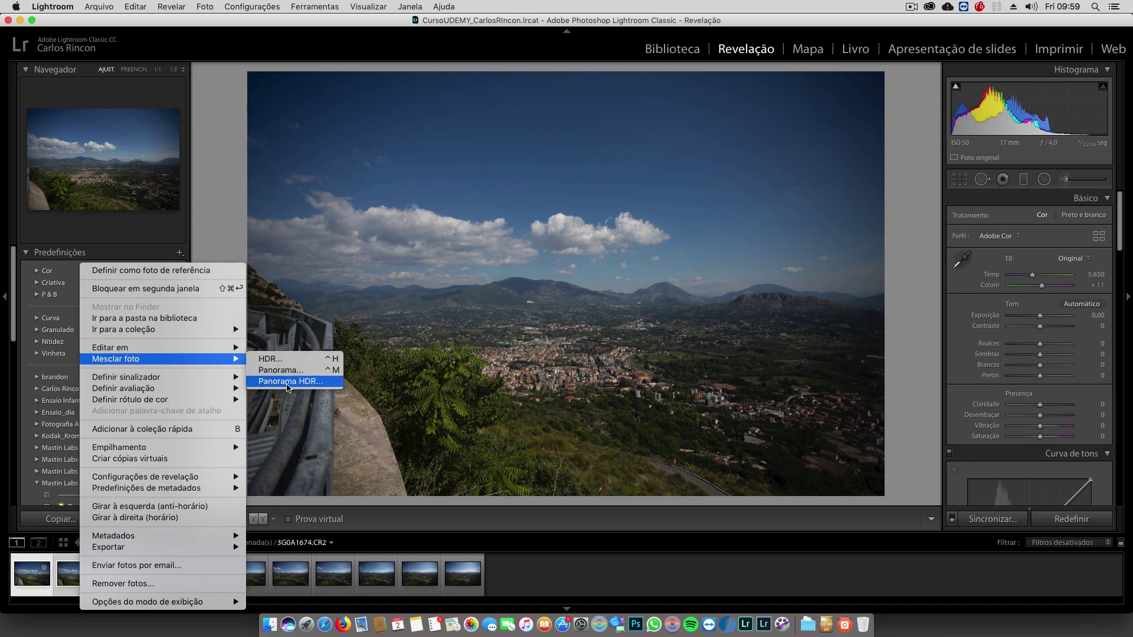
pyautogui.click(287, 382)
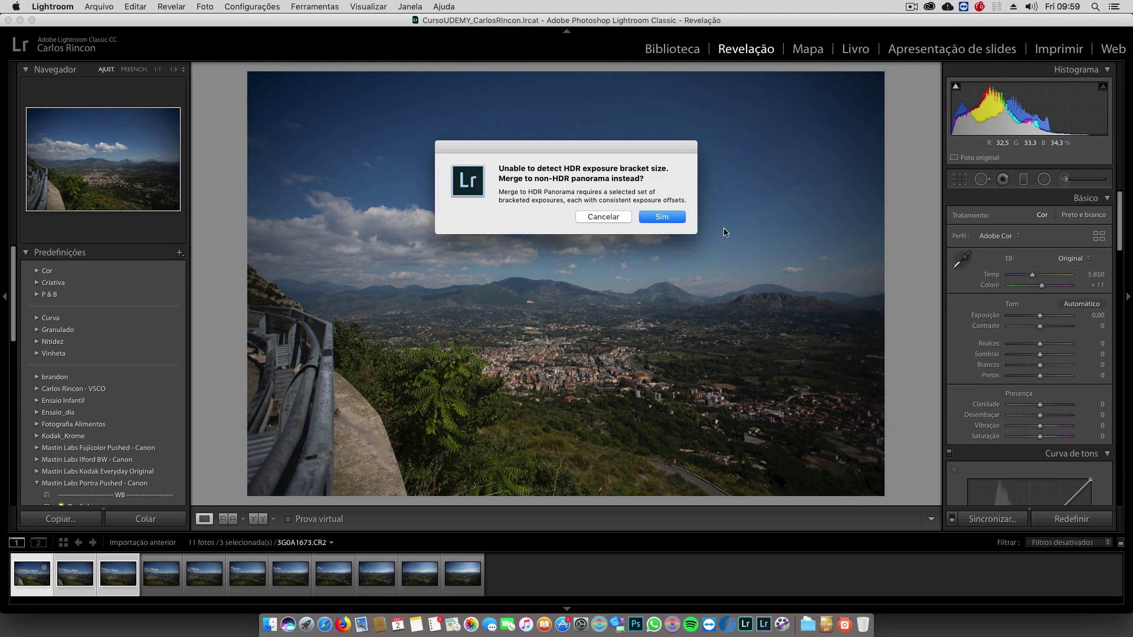
pyautogui.click(664, 219)
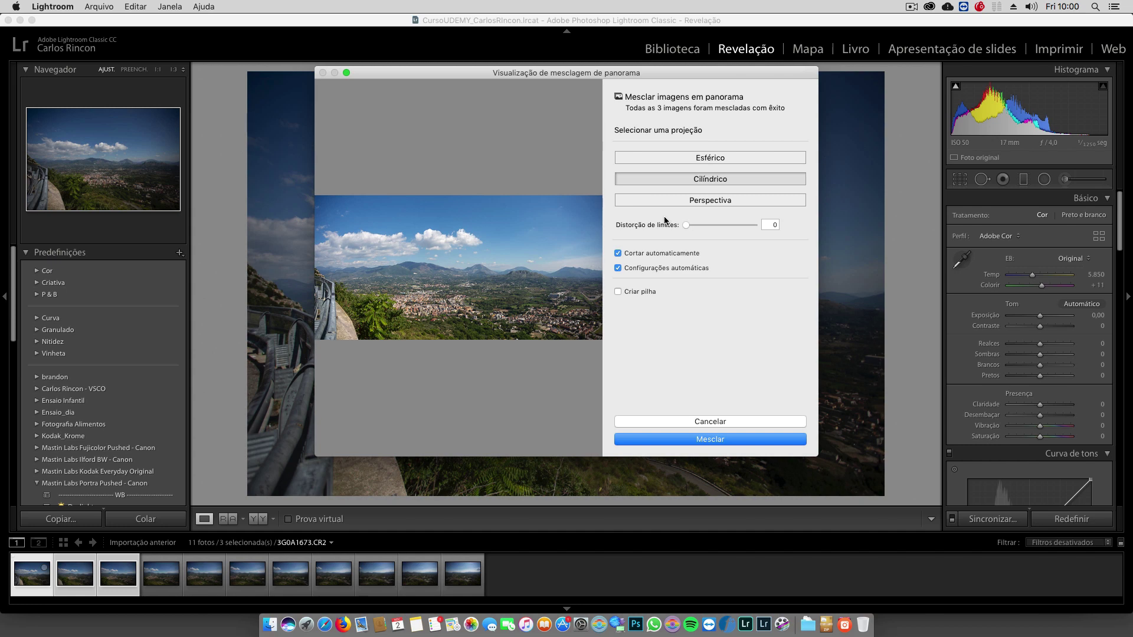
# Step: Compare Spherical, Cylindrical and Perspective previews, then merge with Perspective projection
pyautogui.click(723, 157)
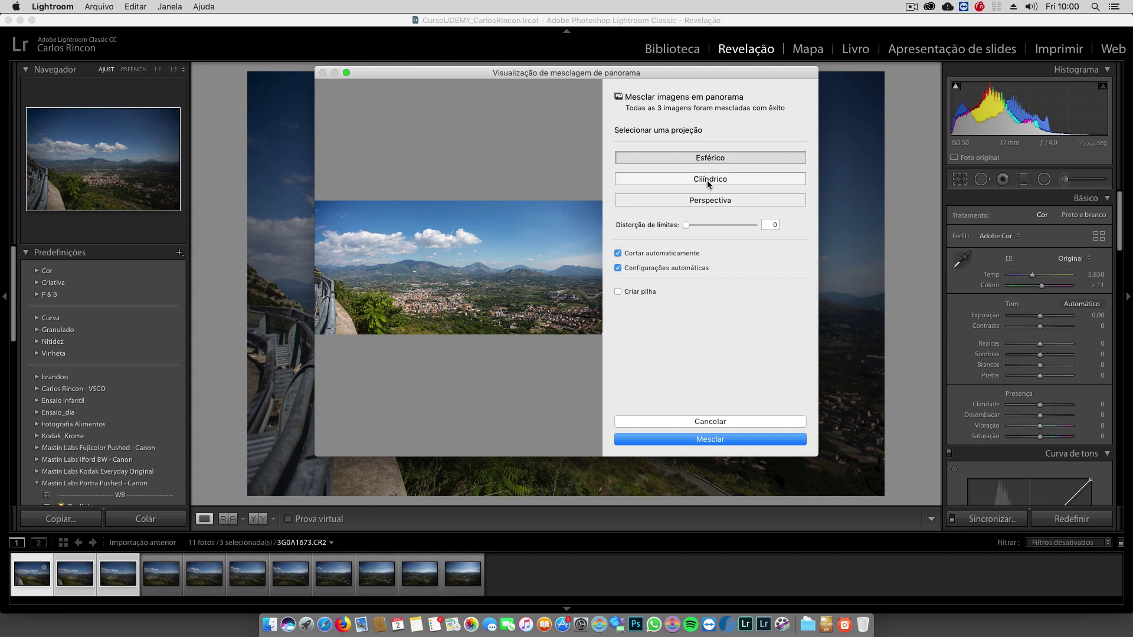
pyautogui.click(706, 178)
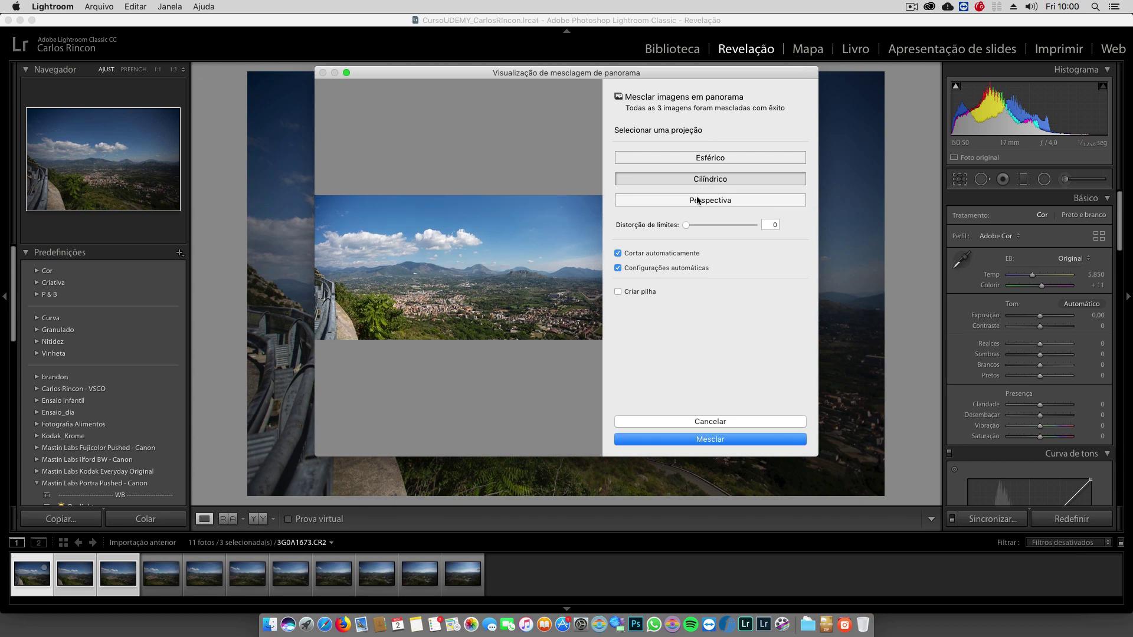
pyautogui.click(692, 201)
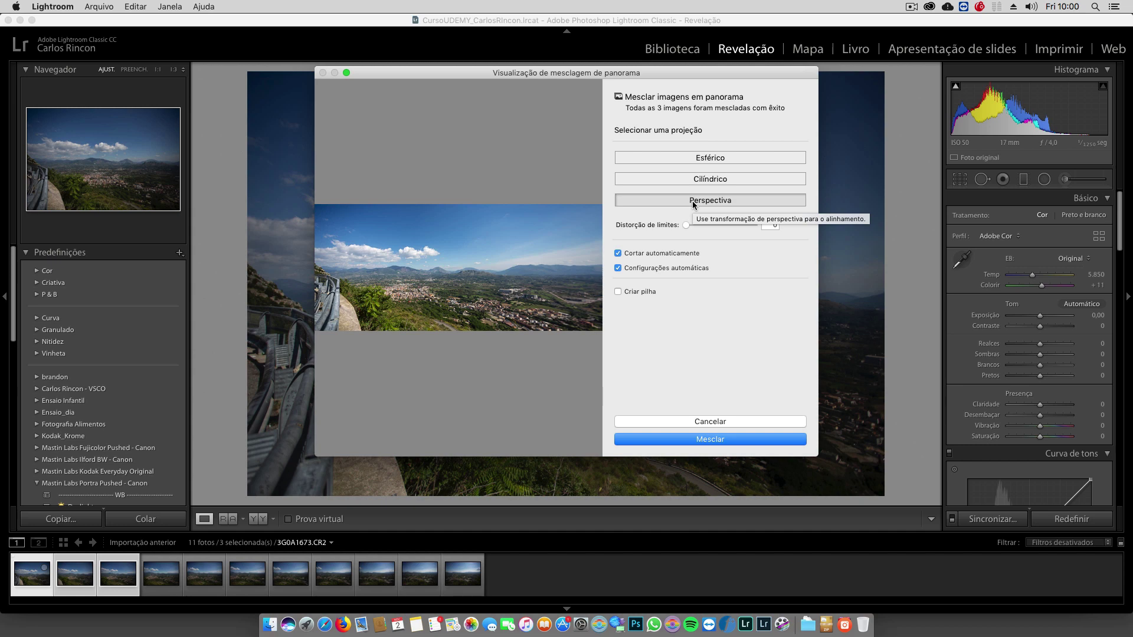
pyautogui.click(653, 441)
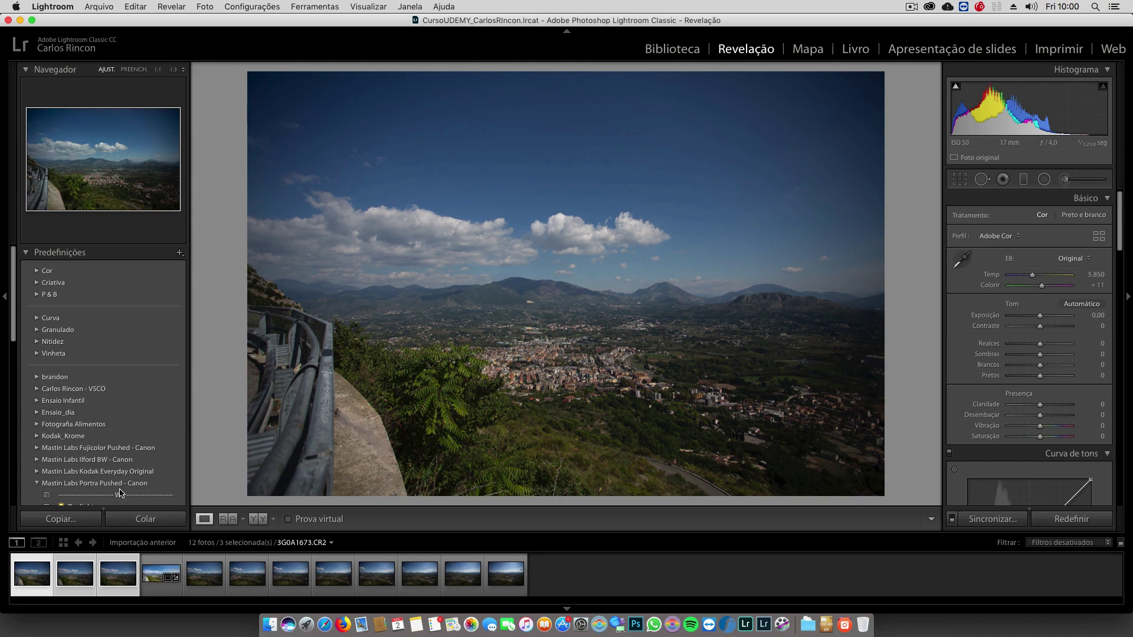
# Step: View the new three-photo panorama, then remove it from the catalog
pyautogui.click(149, 578)
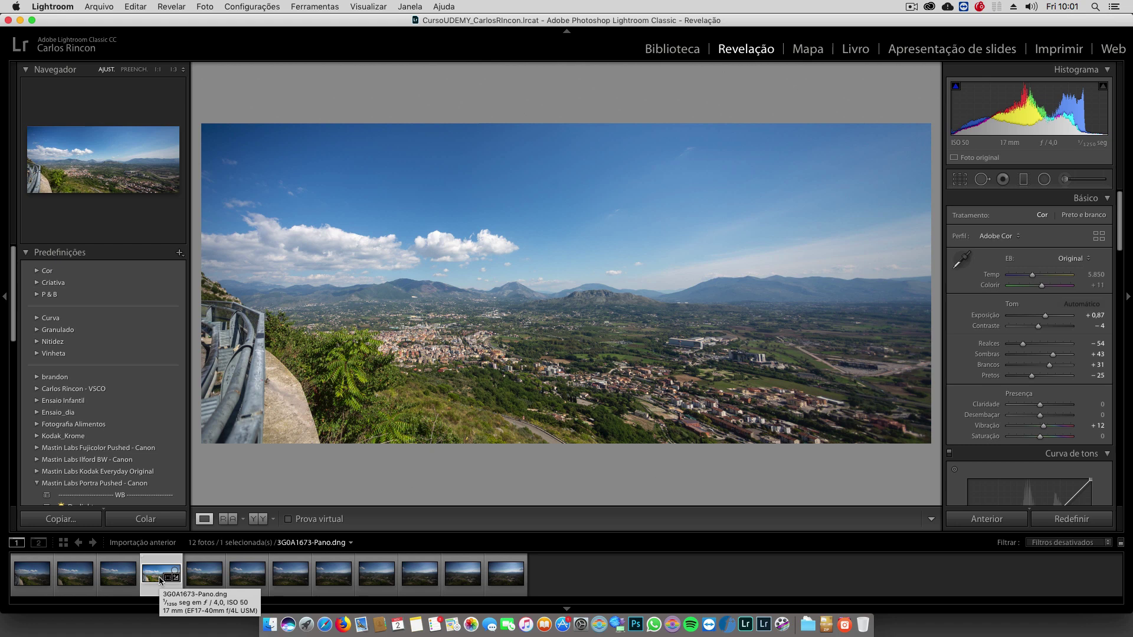
pyautogui.rightClick(162, 580)
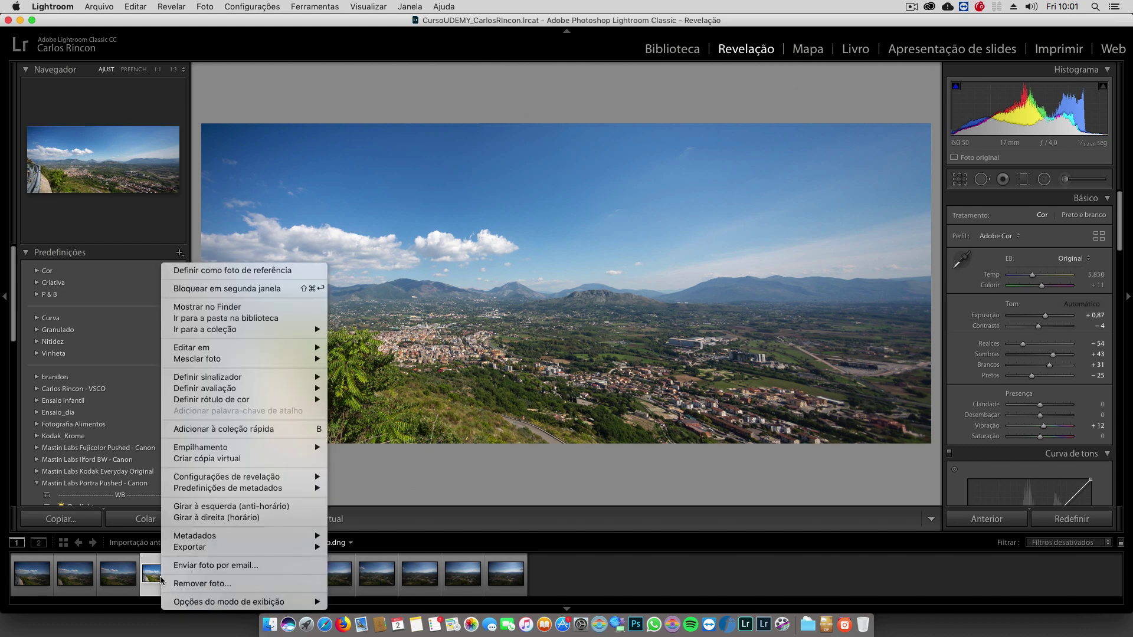
pyautogui.click(194, 583)
pyautogui.click(673, 224)
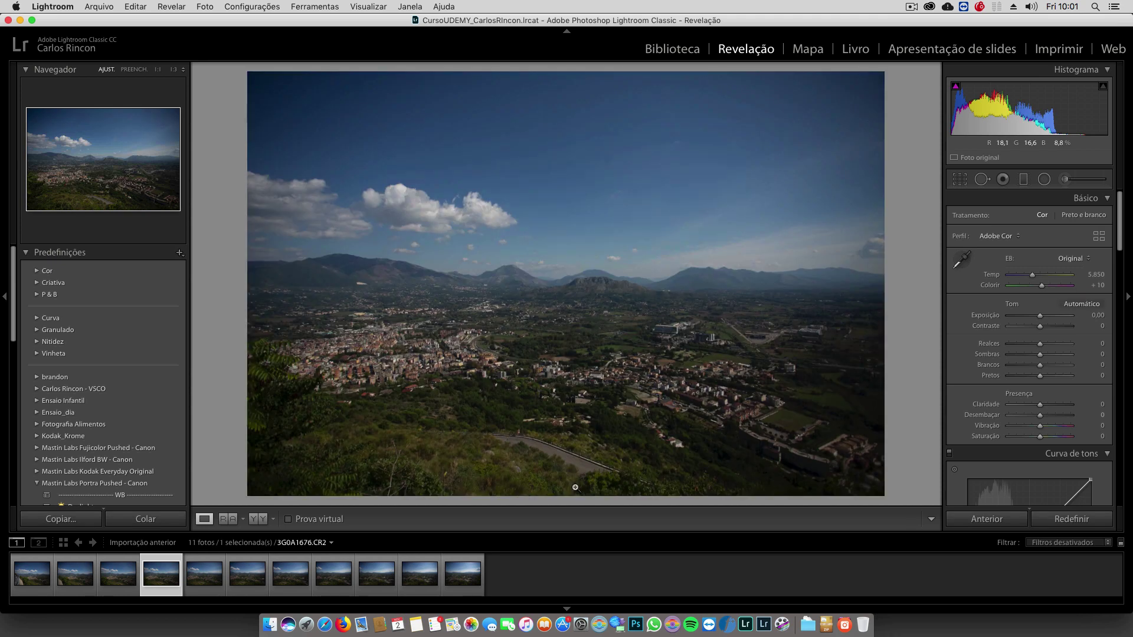
# Step: Select the first landscape photo and extend the selection with Shift+Right
pyautogui.click(33, 584)
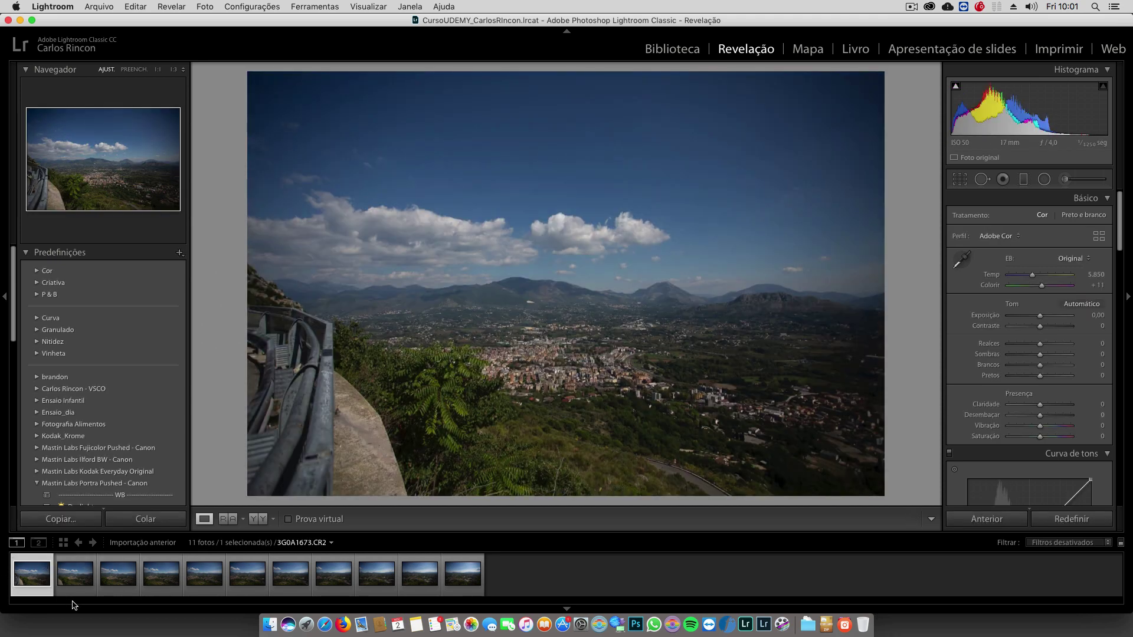
pyautogui.hotkey('shift', 'Right')
pyautogui.hotkey('shift', 'Right')
pyautogui.hotkey('shift', 'Right')
pyautogui.hotkey('shift', 'Right')
pyautogui.hotkey('shift', 'Right')
pyautogui.hotkey('shift', 'Right')
pyautogui.hotkey('shift', 'Right')
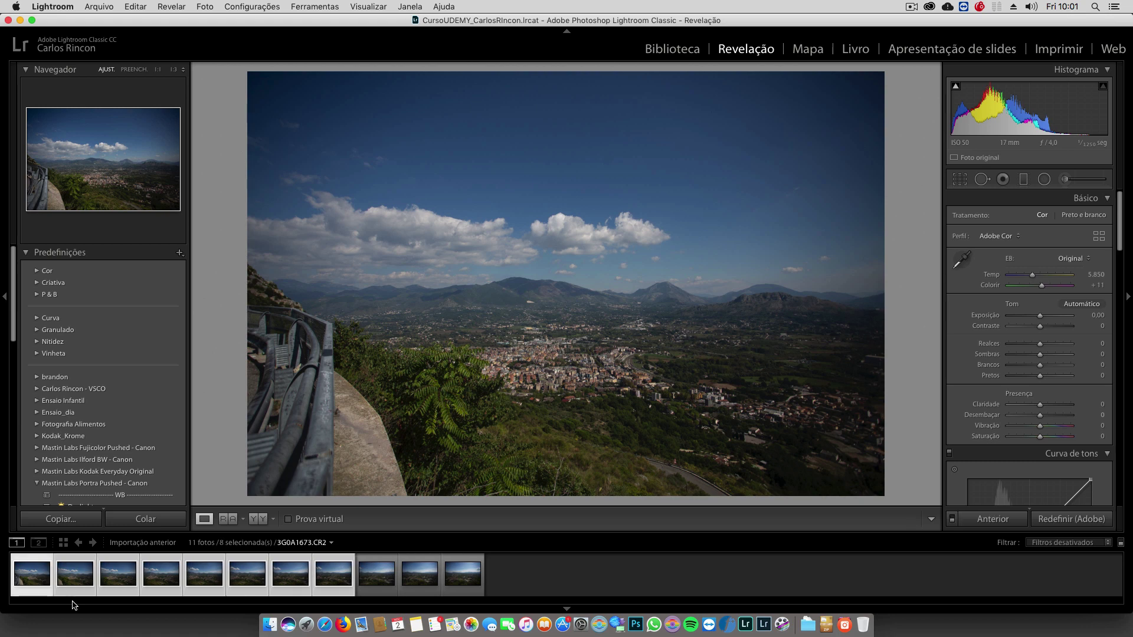
pyautogui.hotkey('shift', 'Right')
pyautogui.hotkey('shift', 'Right')
pyautogui.hotkey('shift', 'Right')
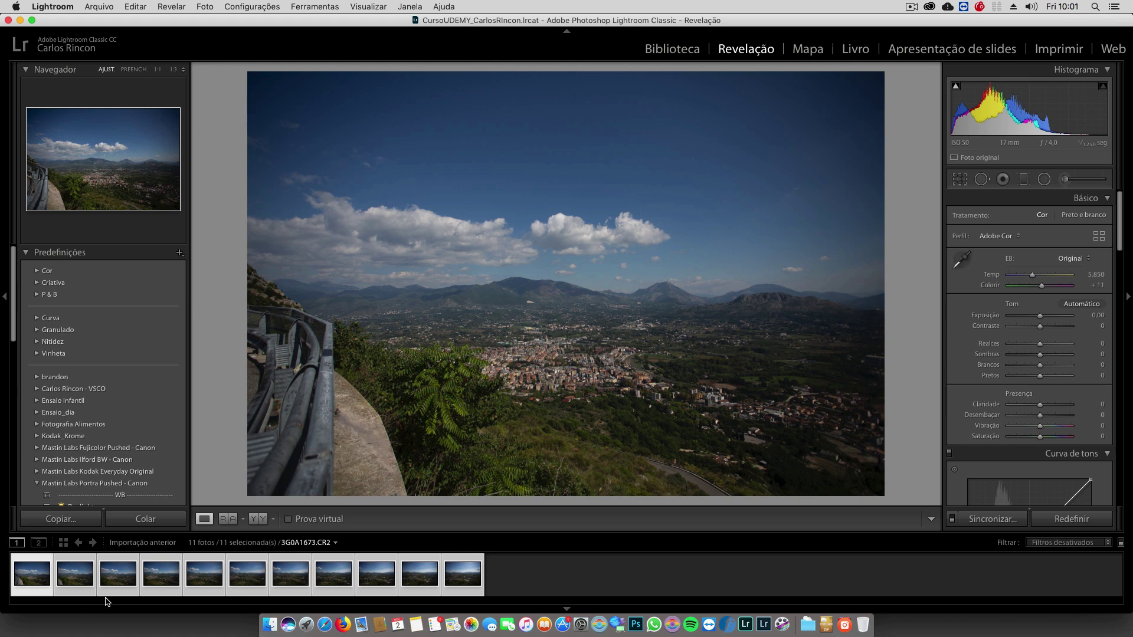
pyautogui.moveTo(419, 574)
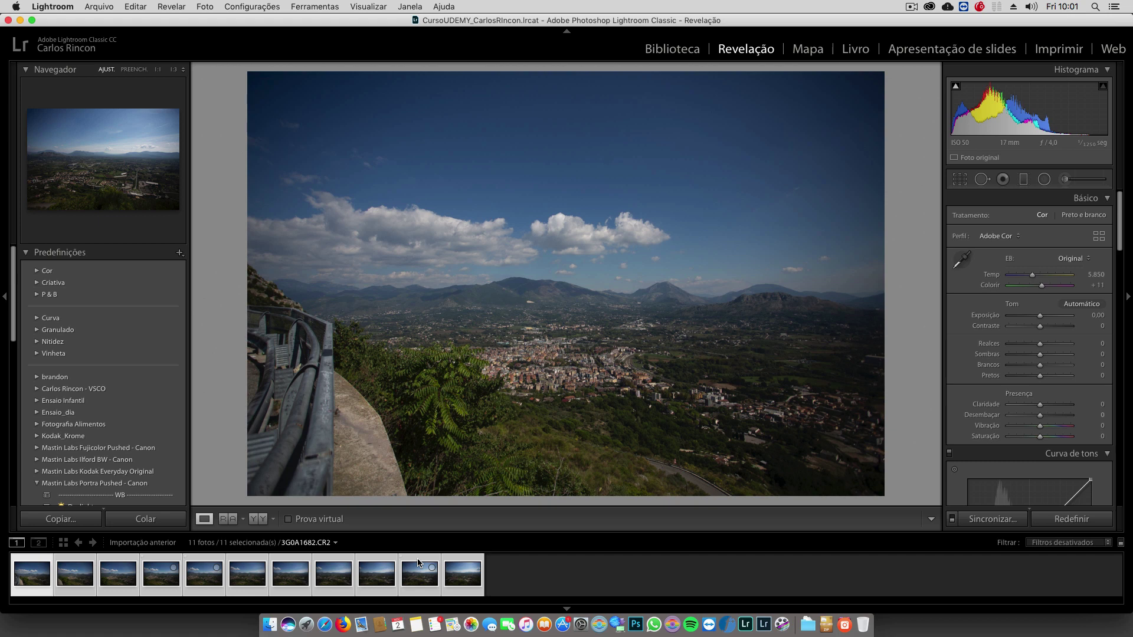
# Step: Start a non-HDR panorama merge of all eleven photos and preview Cylindrical projection
pyautogui.rightClick(418, 562)
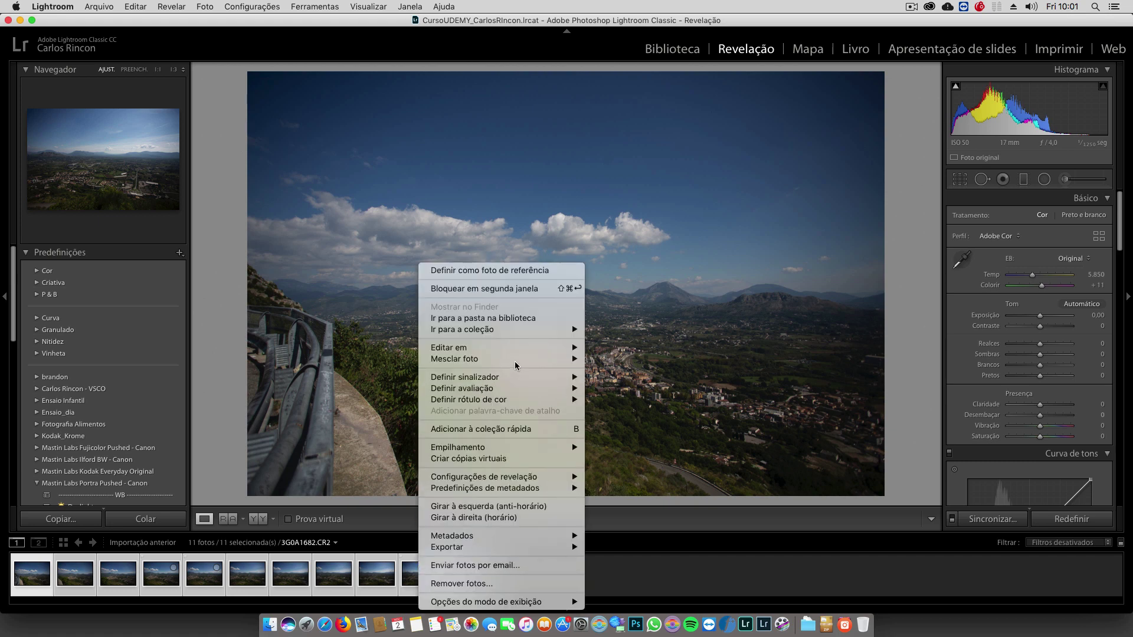
pyautogui.moveTo(495, 358)
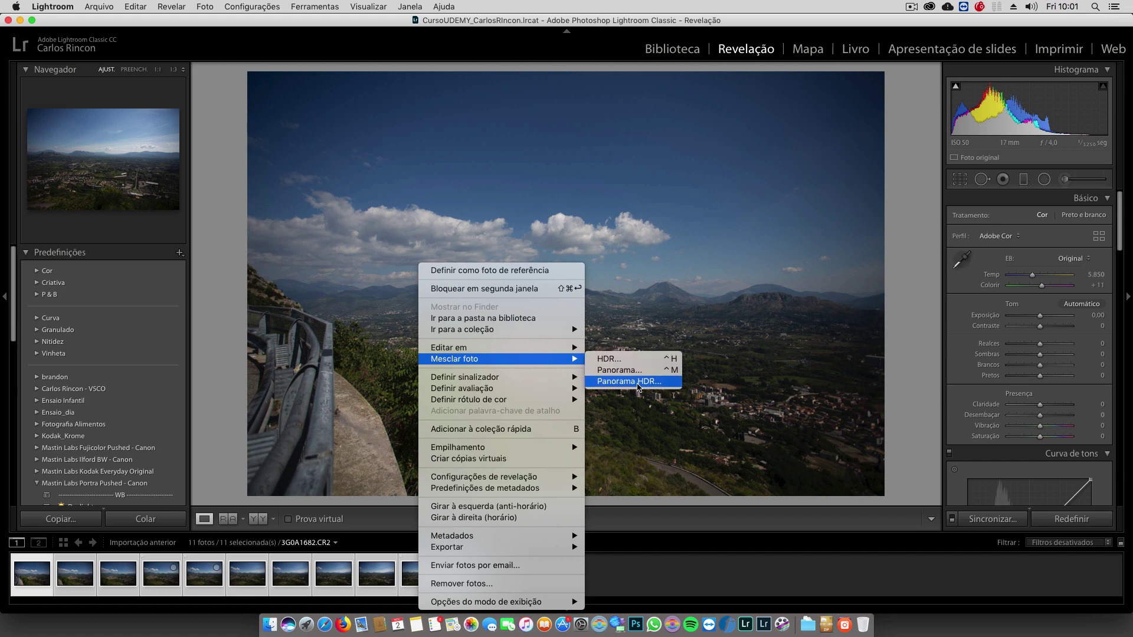
pyautogui.click(638, 382)
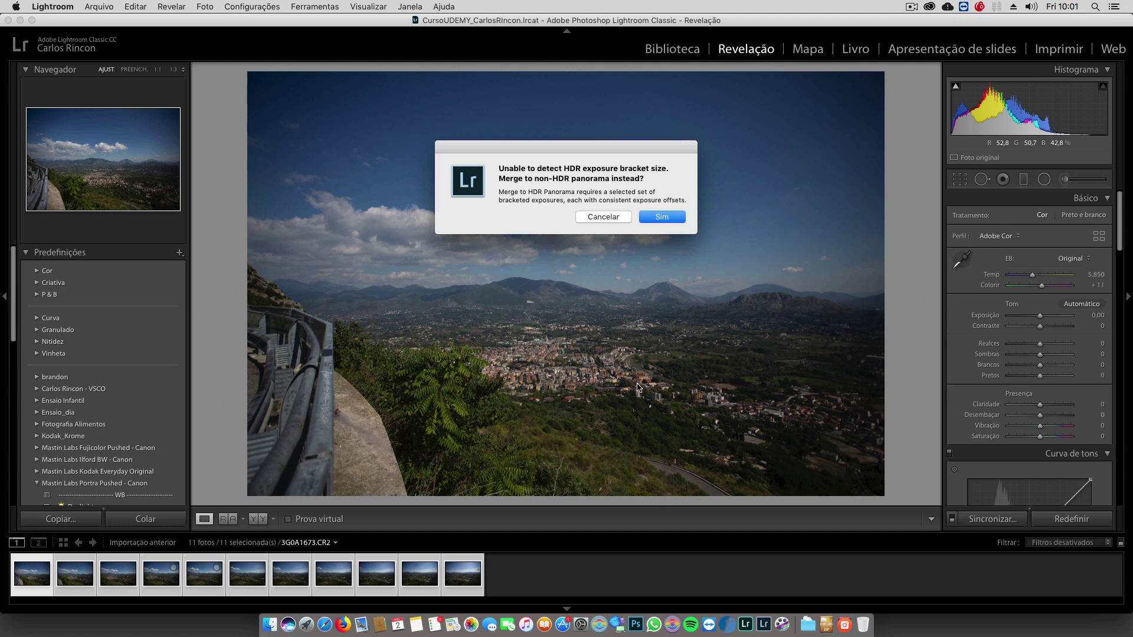
pyautogui.click(661, 217)
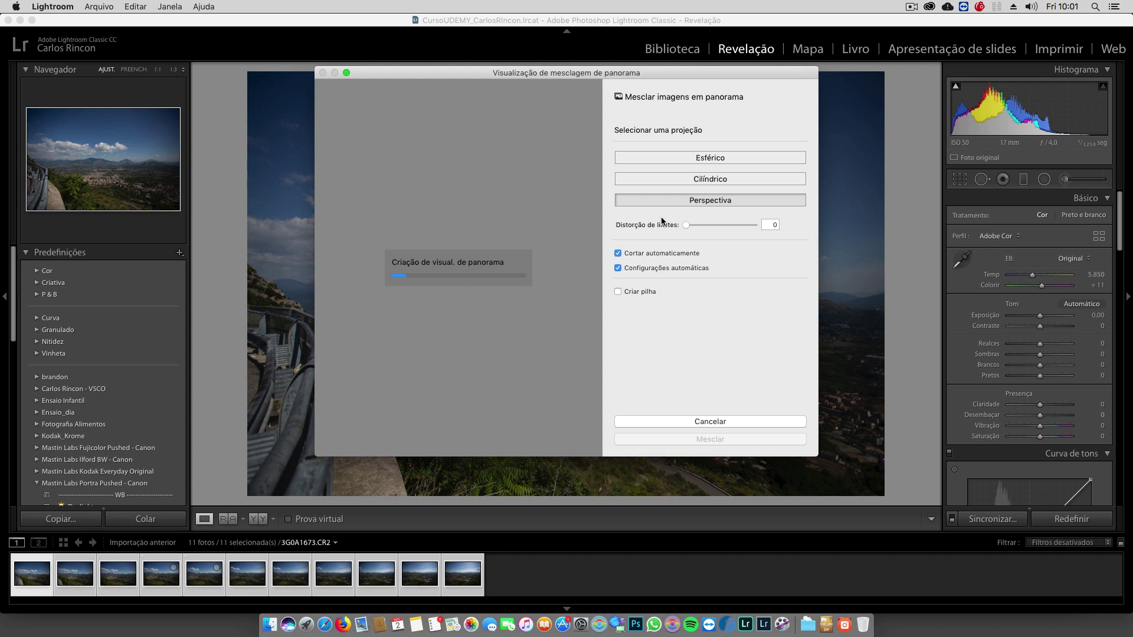
pyautogui.click(702, 179)
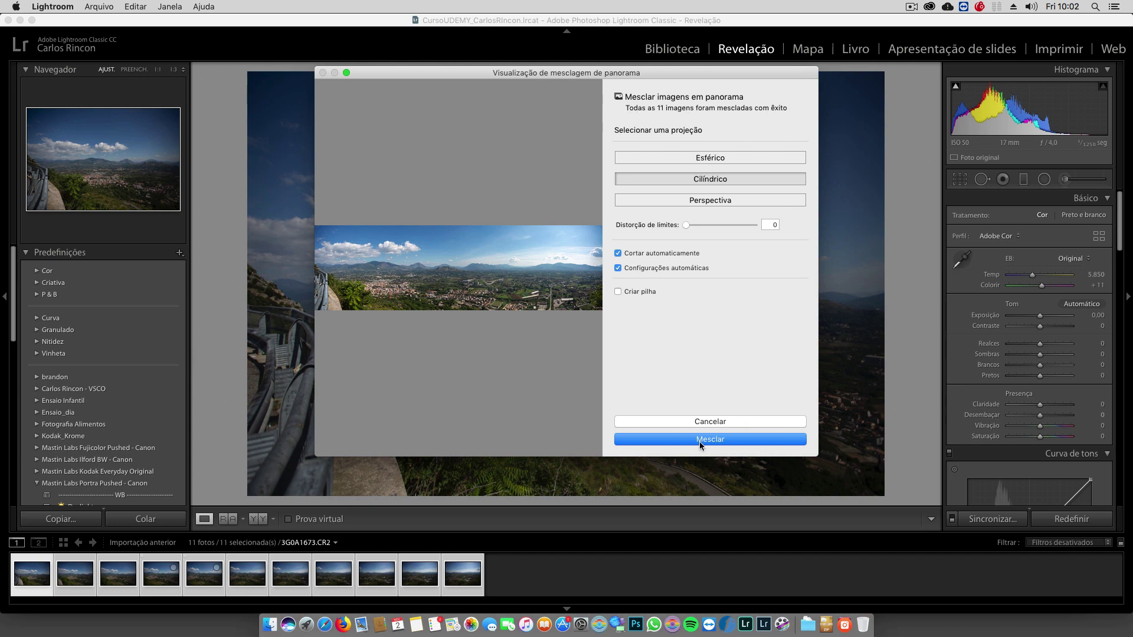
# Step: Merge the eleven photos into a cylindrical panorama DNG
pyautogui.click(699, 441)
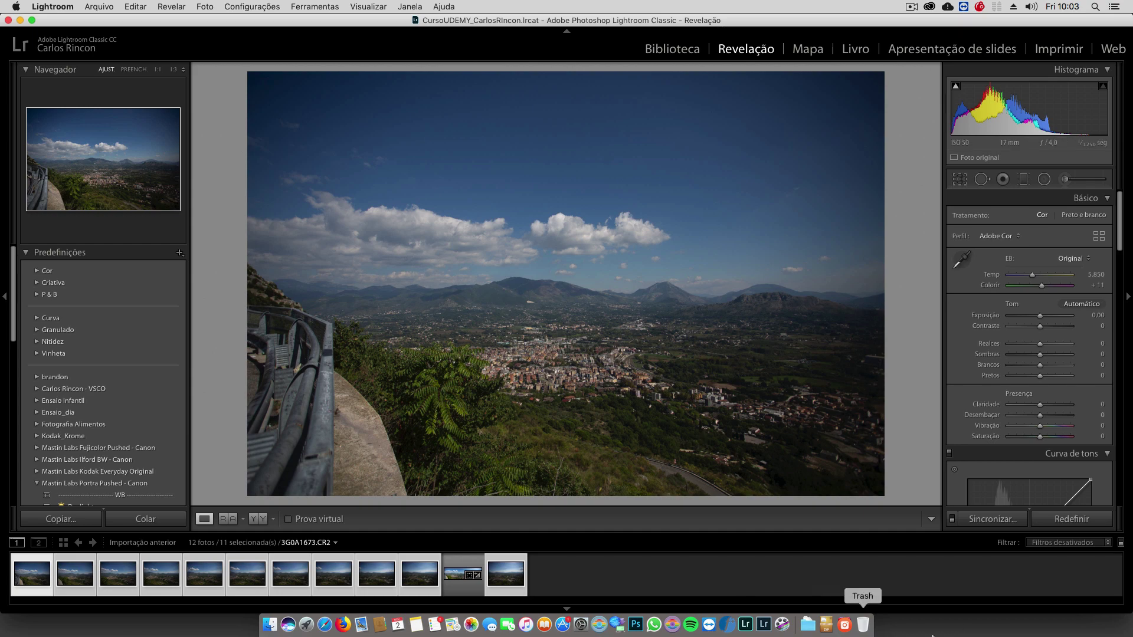
# Step: Open the panorama and set Contrast to +11 and Clarity to +31
pyautogui.click(455, 577)
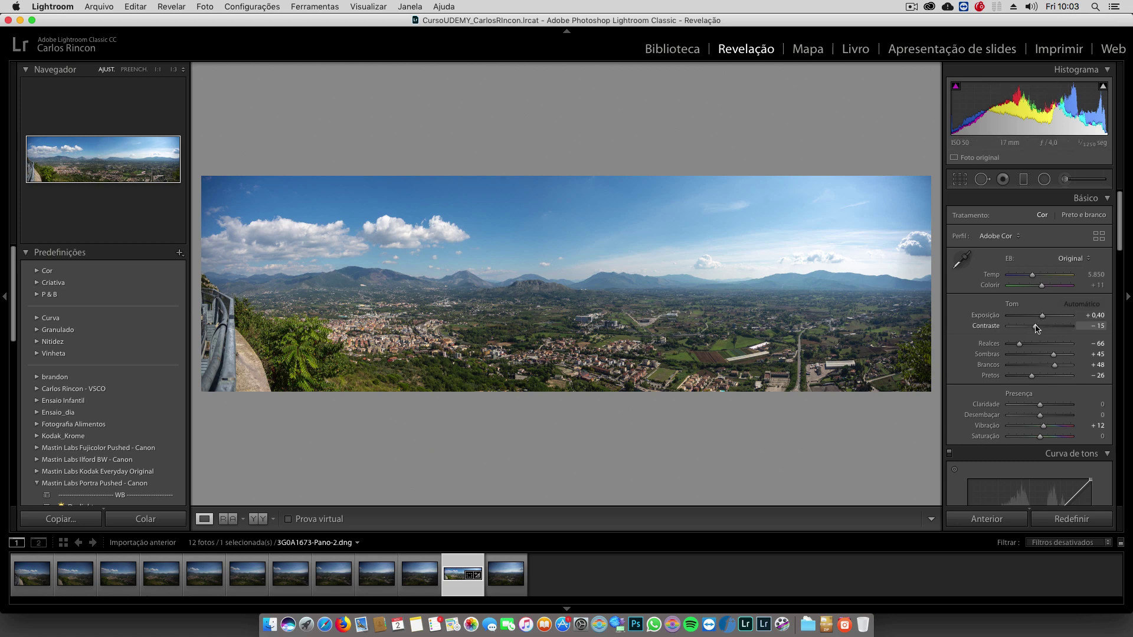
pyautogui.moveTo(1037, 326); pyautogui.dragTo(1043, 326)
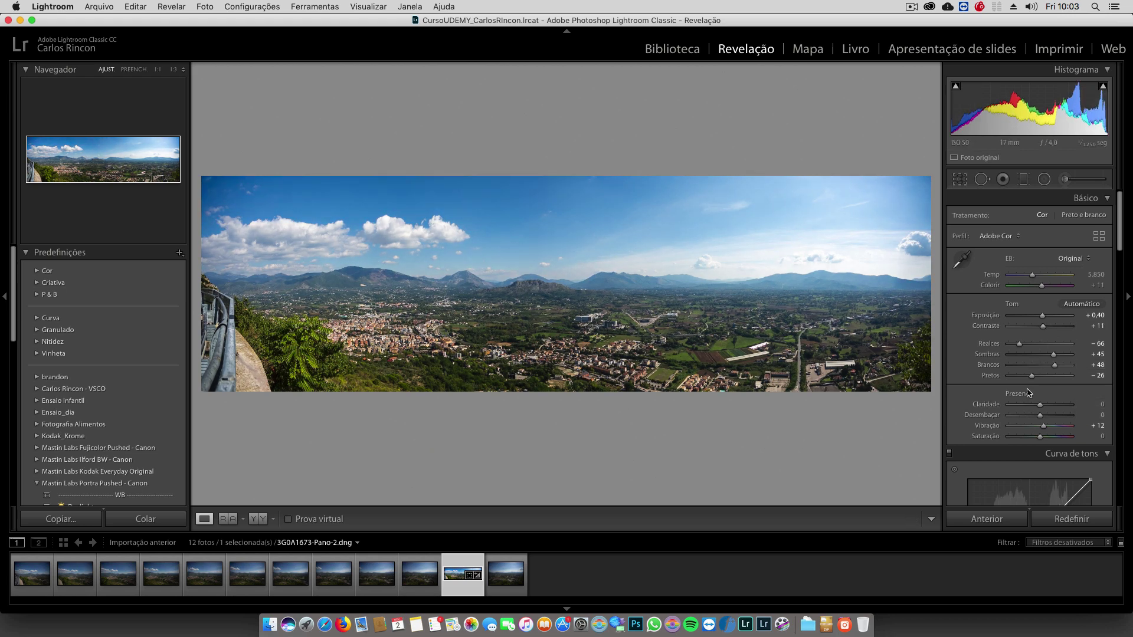
pyautogui.moveTo(1040, 405); pyautogui.dragTo(1049, 404)
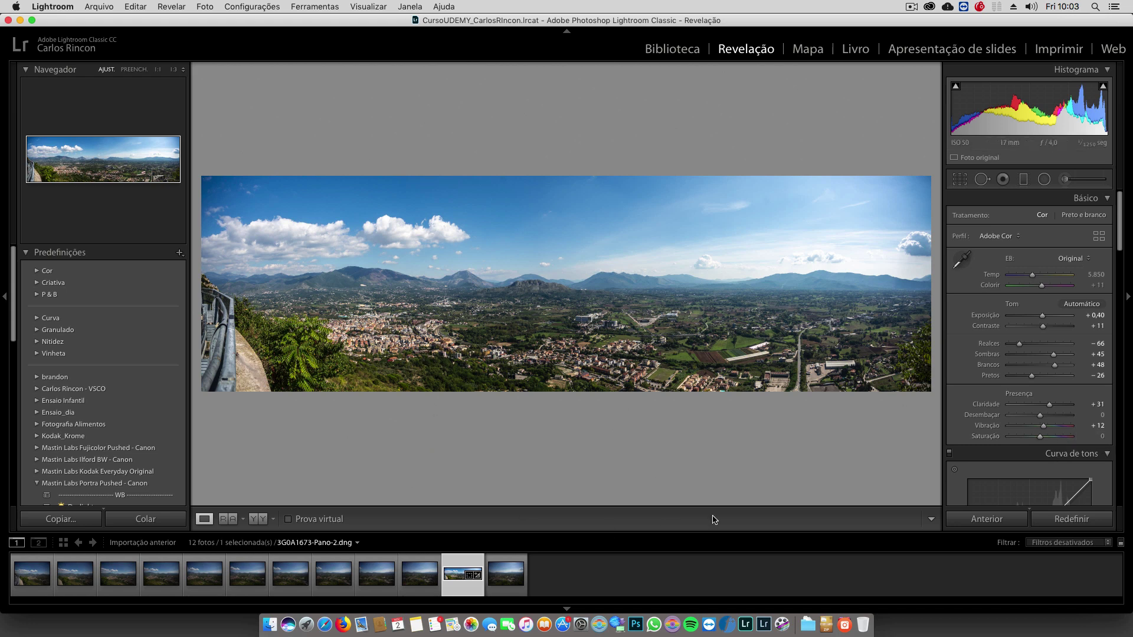
# Step: Inspect the mountains at 1:1 and set Dehaze to +43
pyautogui.click(364, 284)
pyautogui.moveTo(363, 283); pyautogui.dragTo(570, 309)
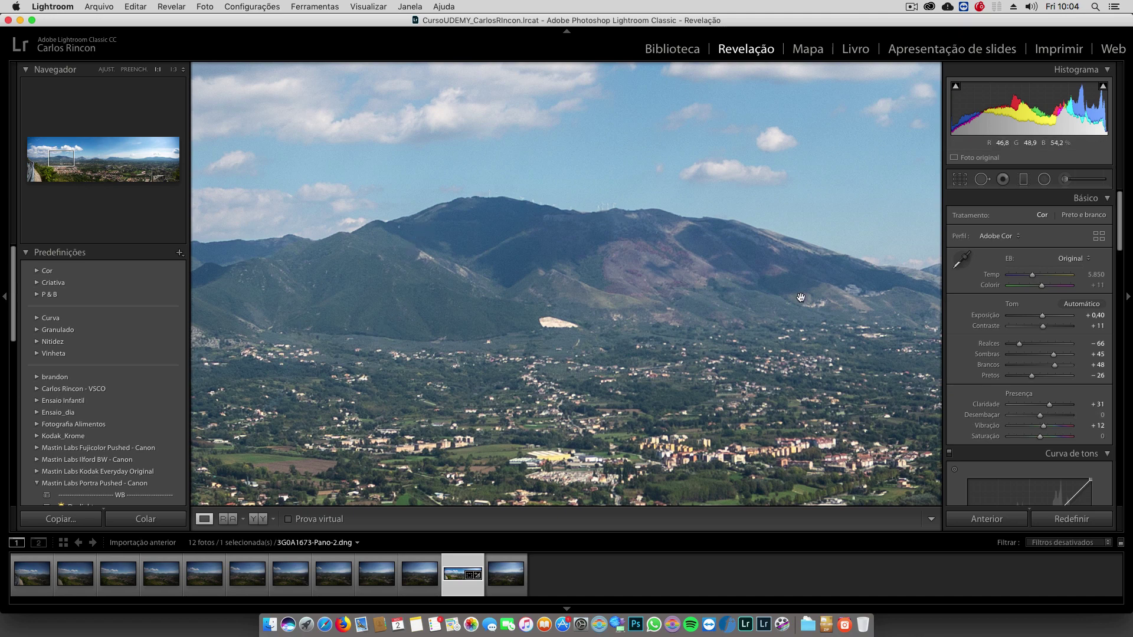
pyautogui.moveTo(1040, 415); pyautogui.dragTo(1054, 418)
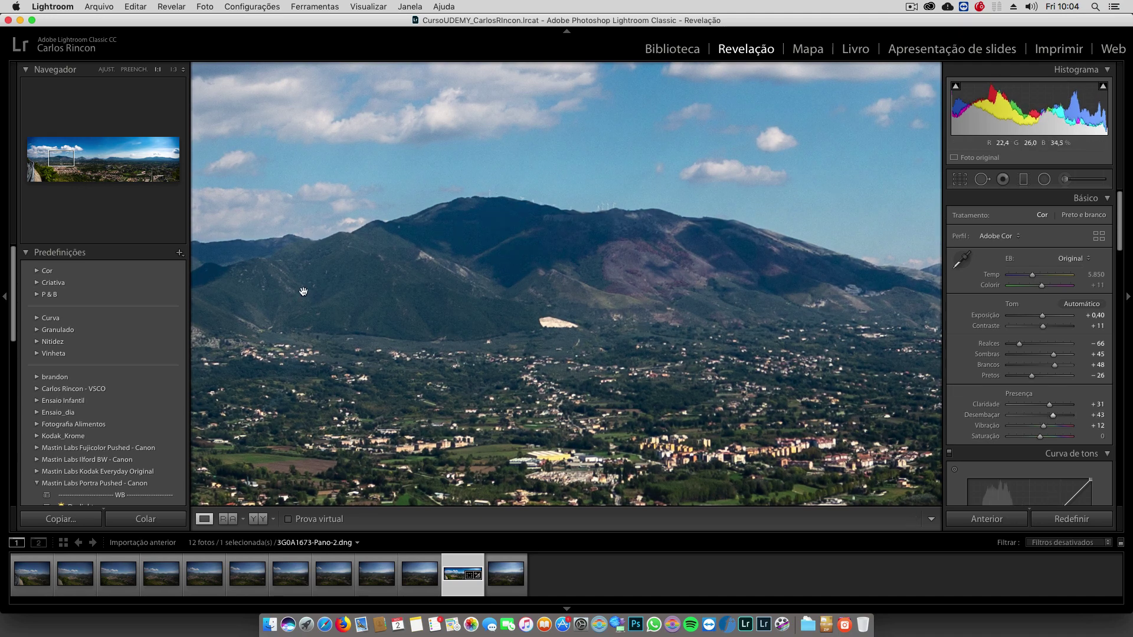
# Step: Check the mountains and cloud at 1:1, then ease Highlights from −66 to −51
pyautogui.click(587, 321)
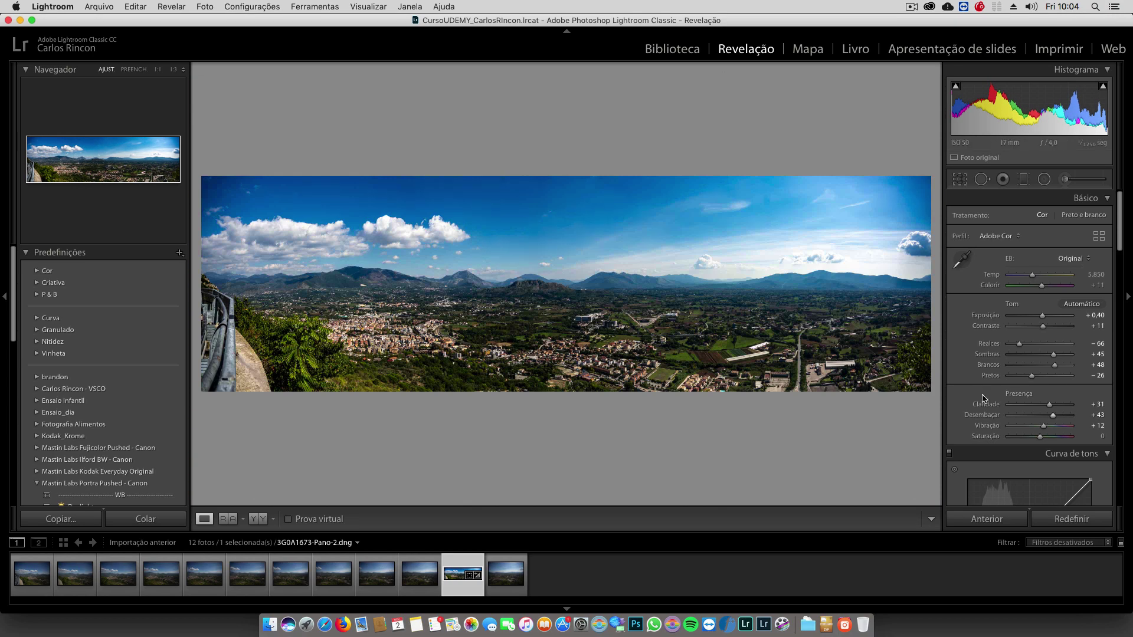
pyautogui.click(742, 281)
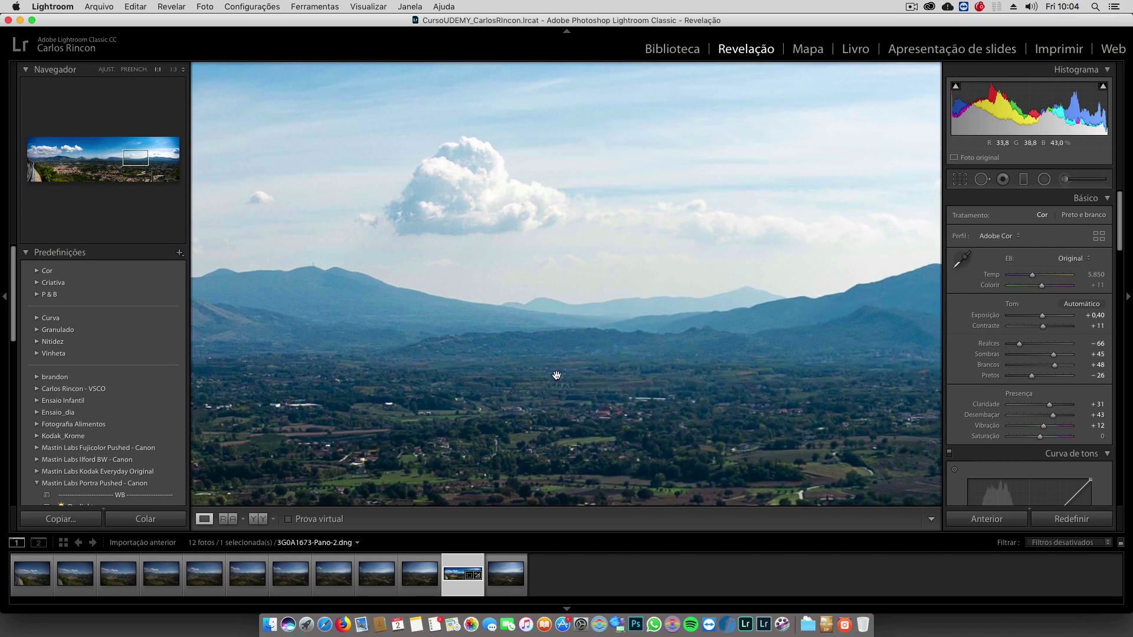
pyautogui.click(580, 435)
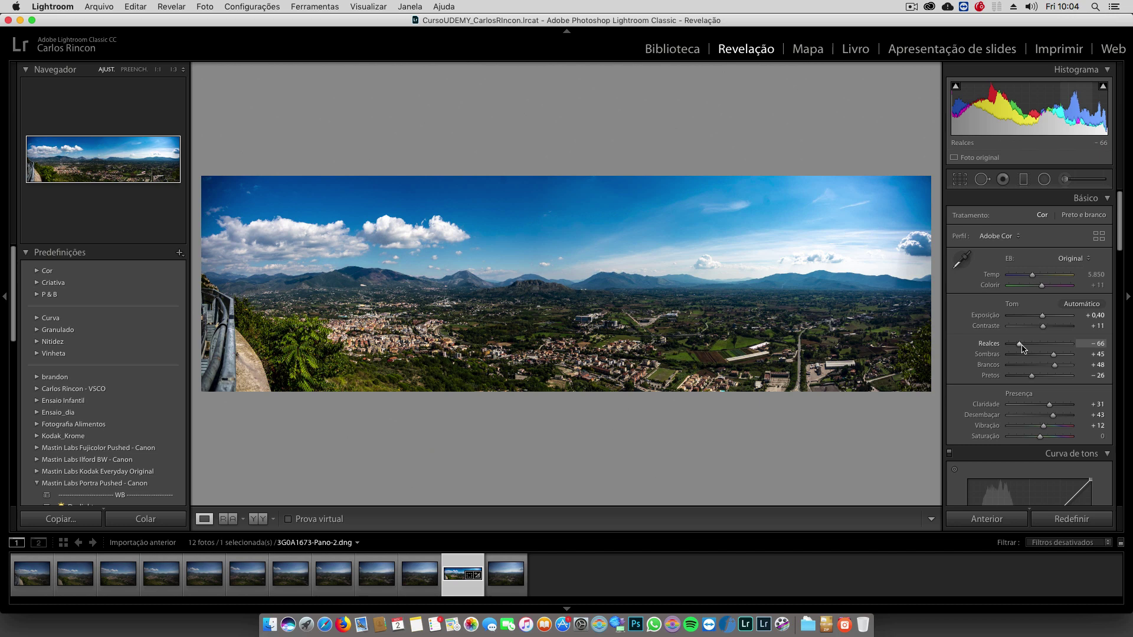
pyautogui.moveTo(1022, 345); pyautogui.dragTo(1029, 343)
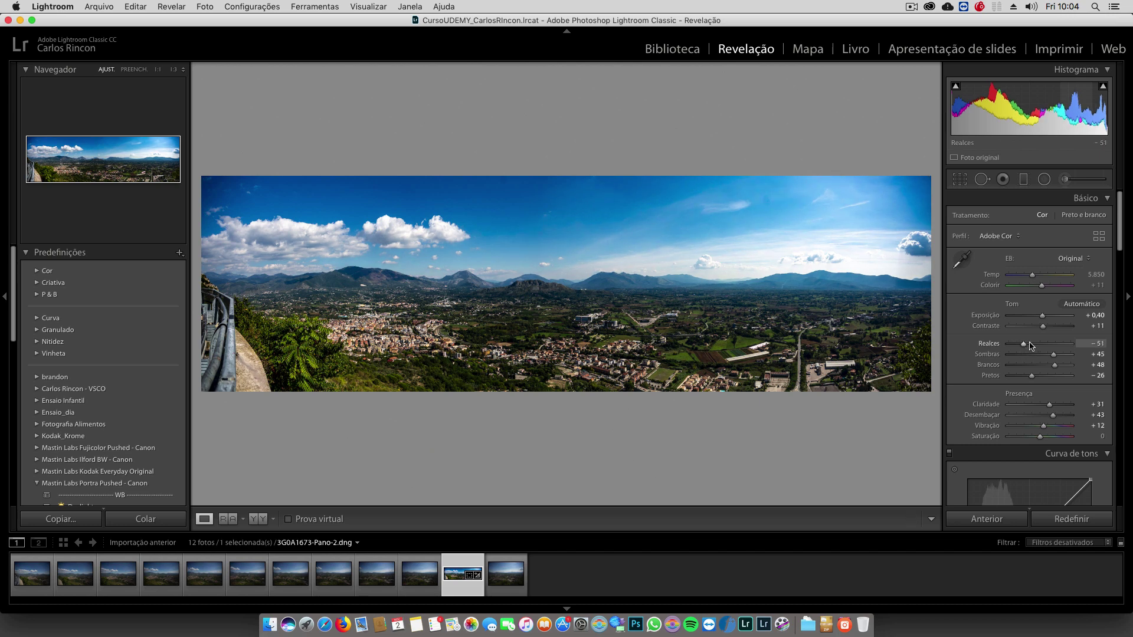